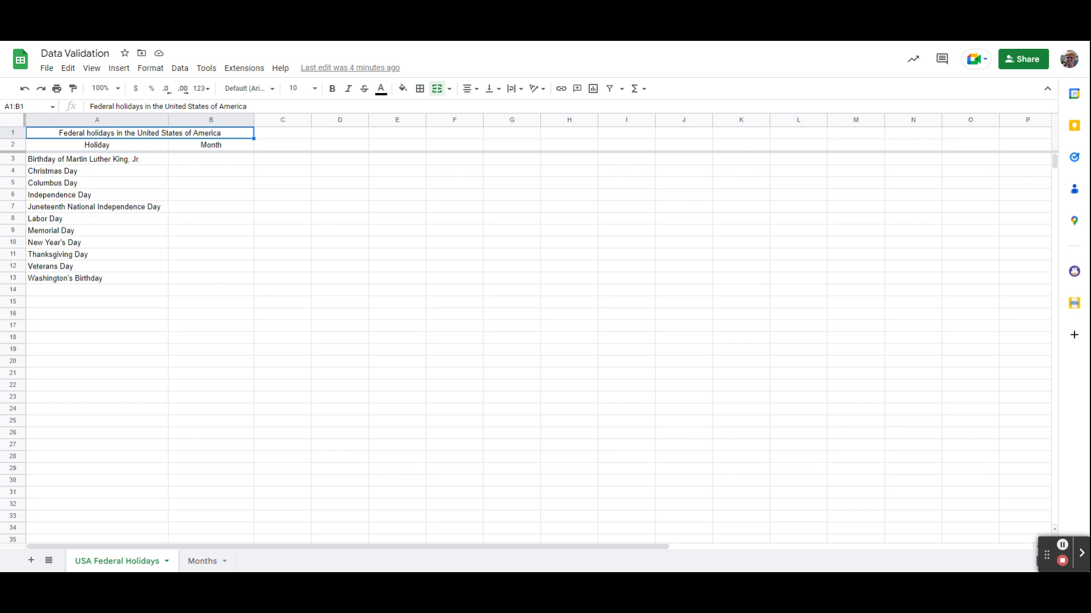
# - Add a data validation rule to the empty Month cells B3:B13 on the USA Federal Holidays sheet
pyautogui.moveTo(222, 163); pyautogui.dragTo(216, 284)
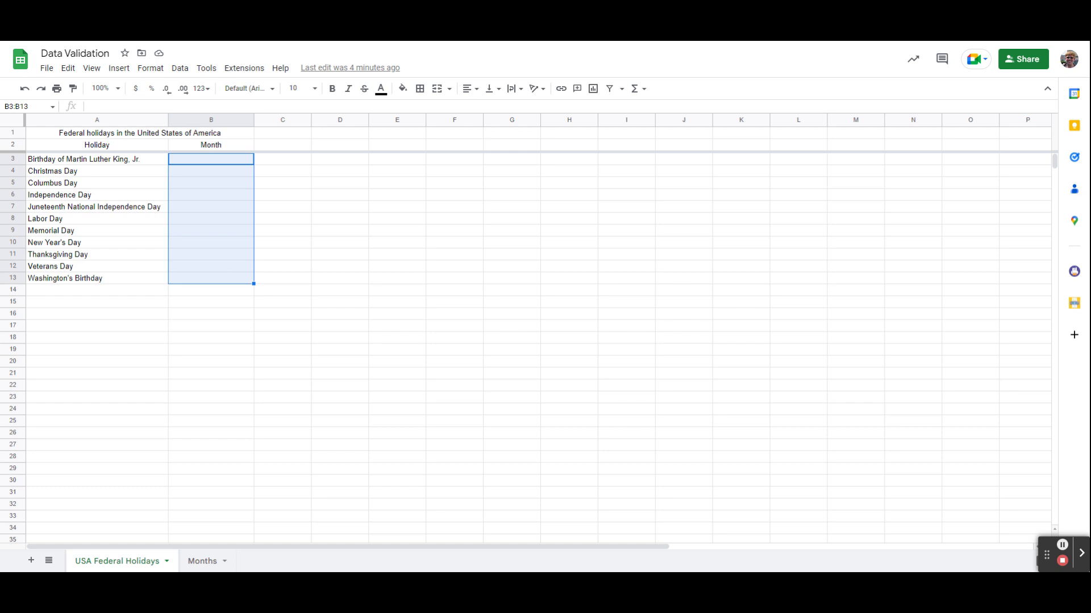
pyautogui.click(180, 69)
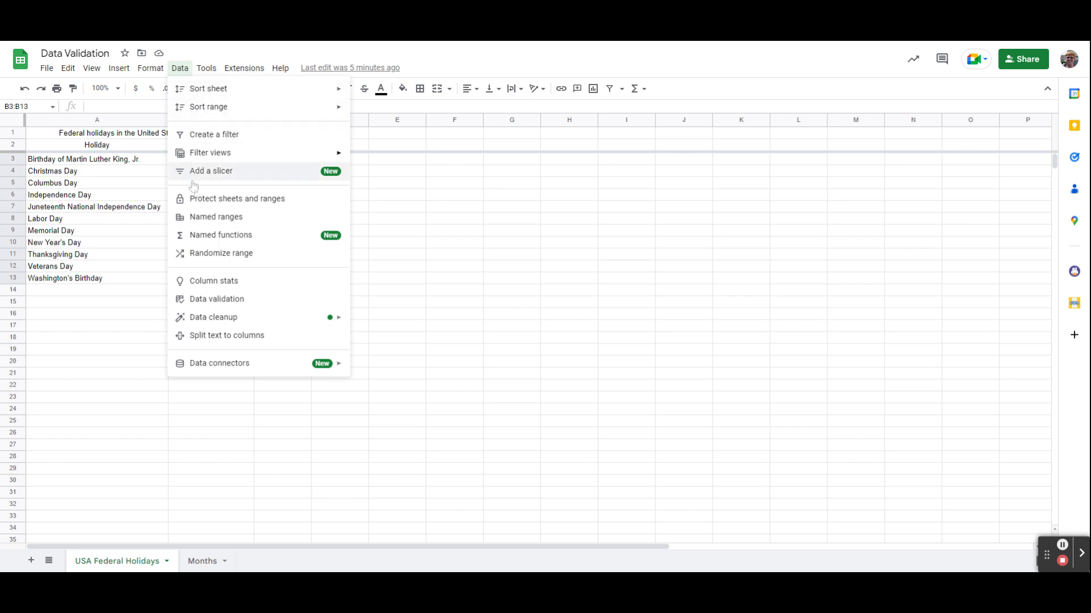
pyautogui.click(253, 301)
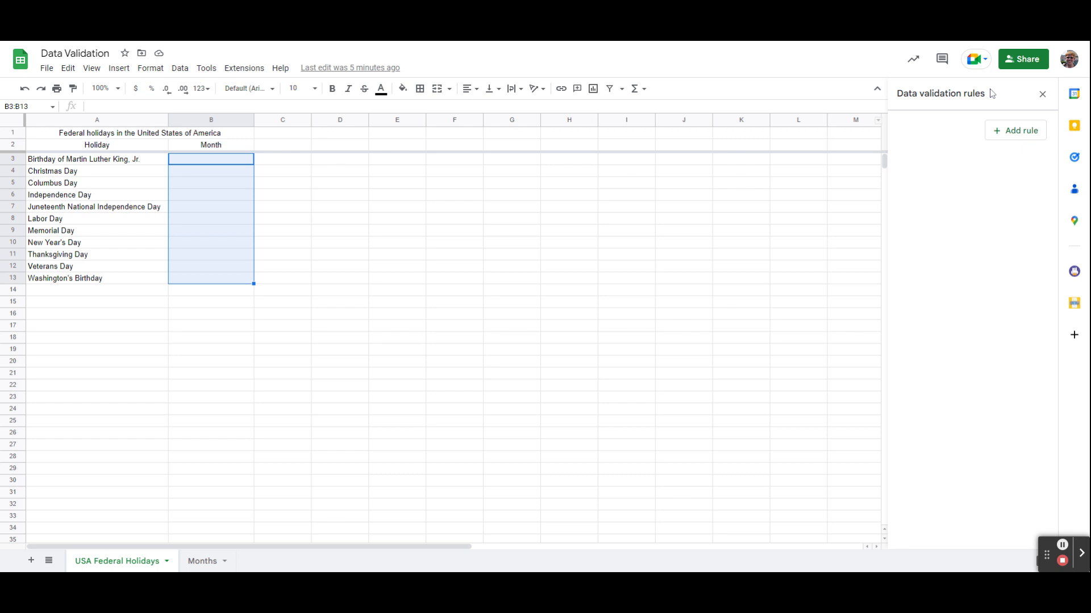
pyautogui.click(1027, 138)
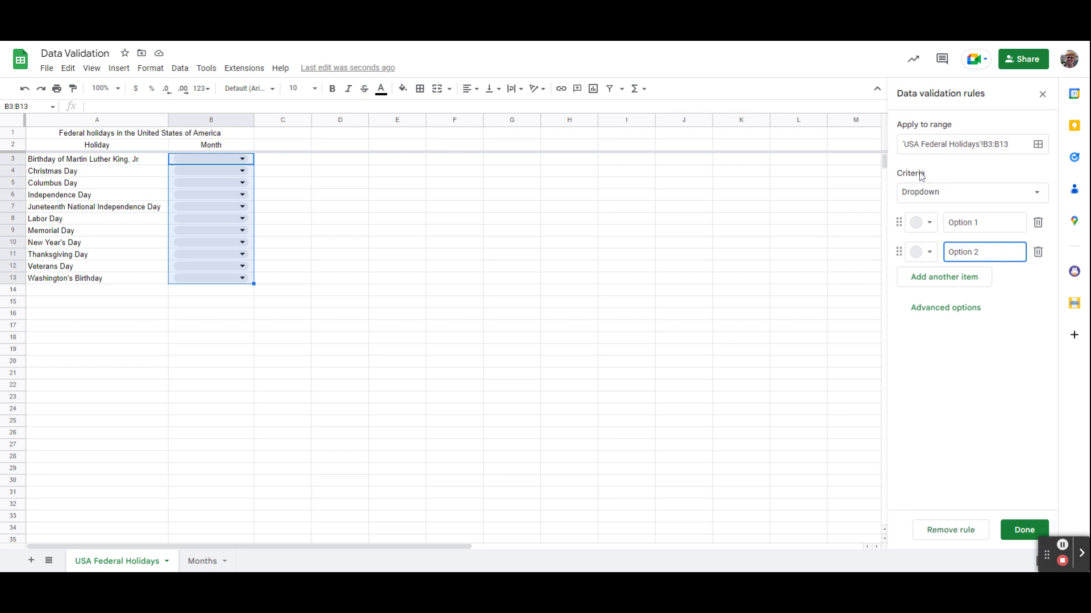
# - Set the validation rule's criteria to Dropdown (from a range)
pyautogui.click(1023, 198)
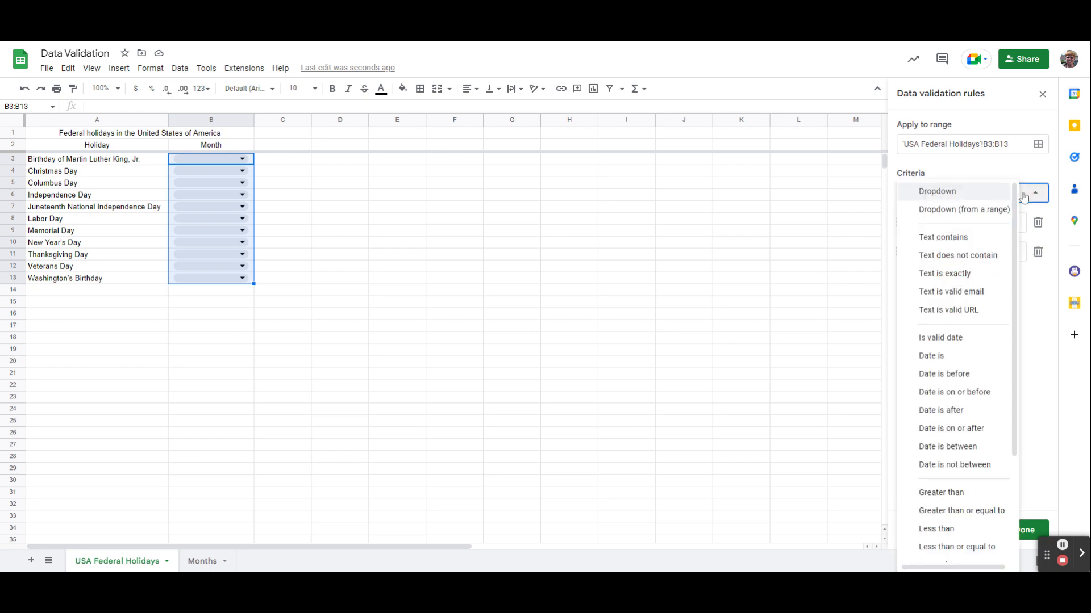
pyautogui.click(959, 191)
pyautogui.click(966, 222)
pyautogui.click(952, 252)
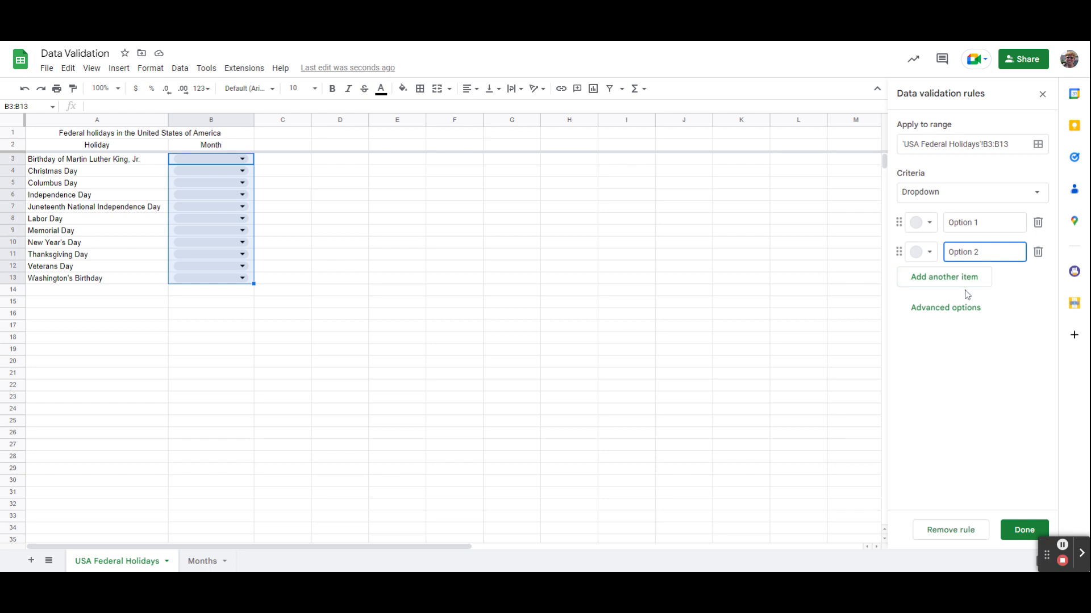
pyautogui.click(973, 196)
pyautogui.scroll(-5, 970, 229)
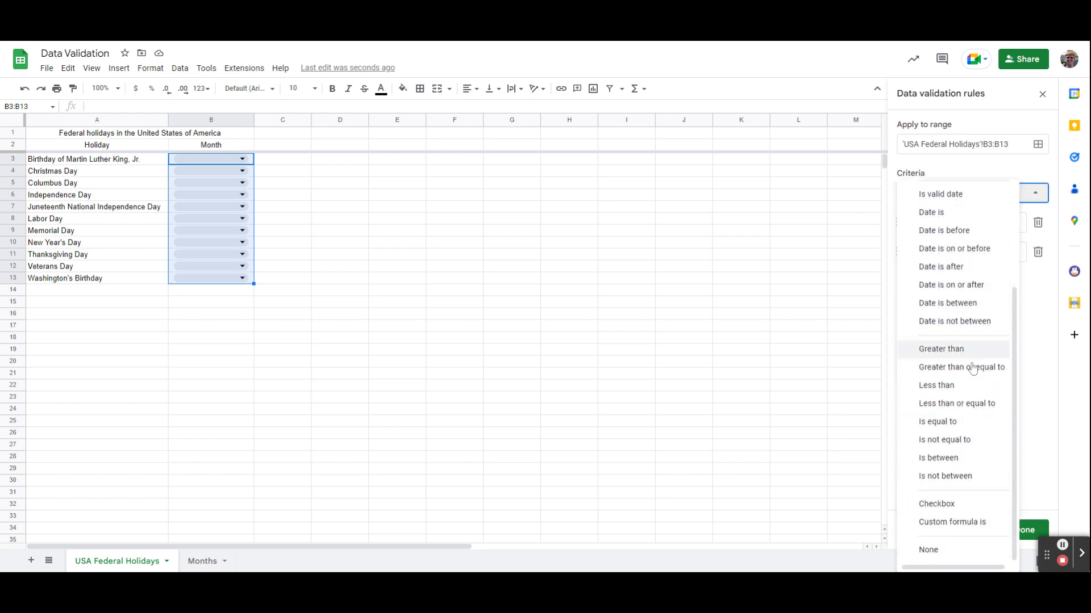
pyautogui.scroll(3, 966, 391)
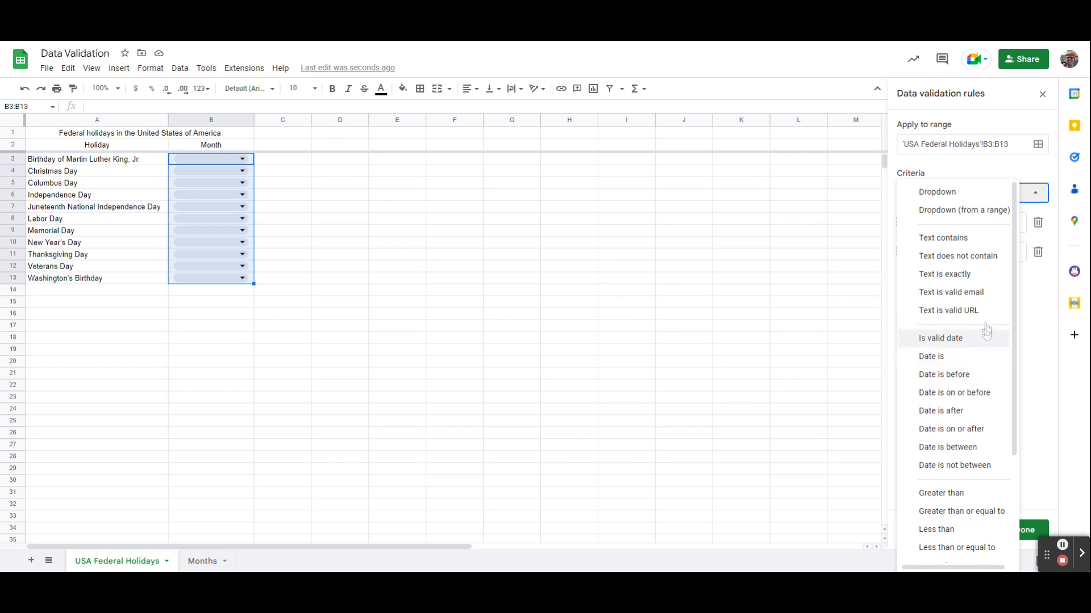
pyautogui.click(983, 211)
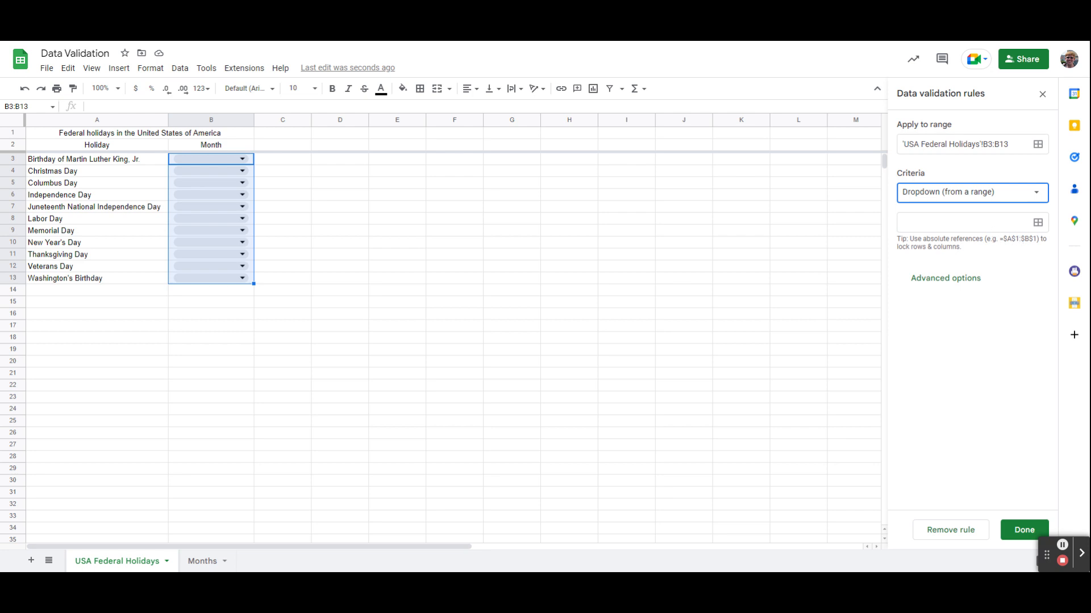
# - Use the month names in A1:A12 of the Months sheet as the dropdown's source range
pyautogui.click(1039, 226)
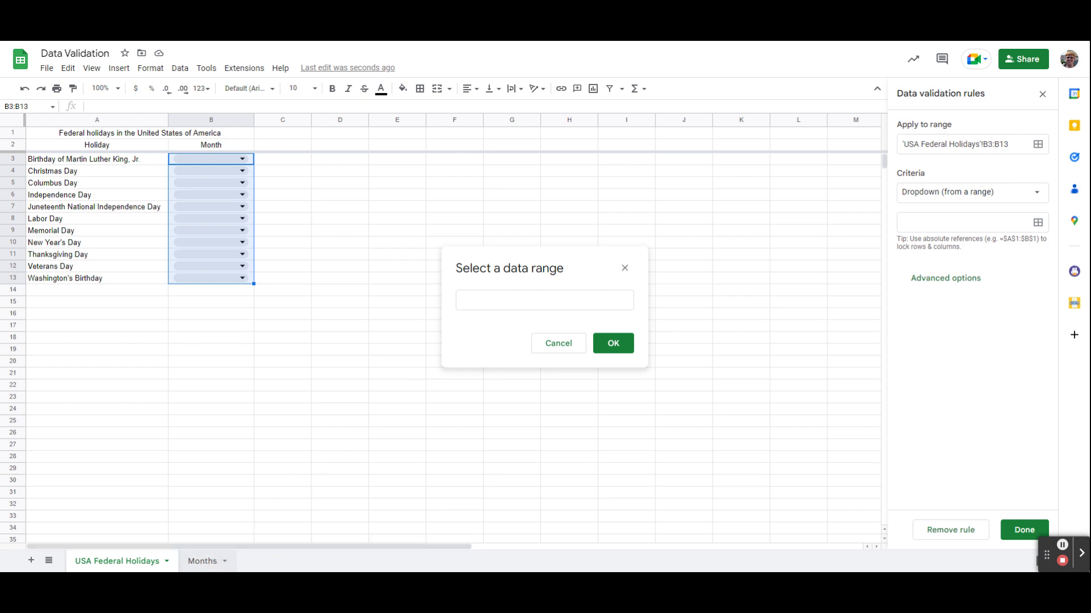
pyautogui.click(203, 562)
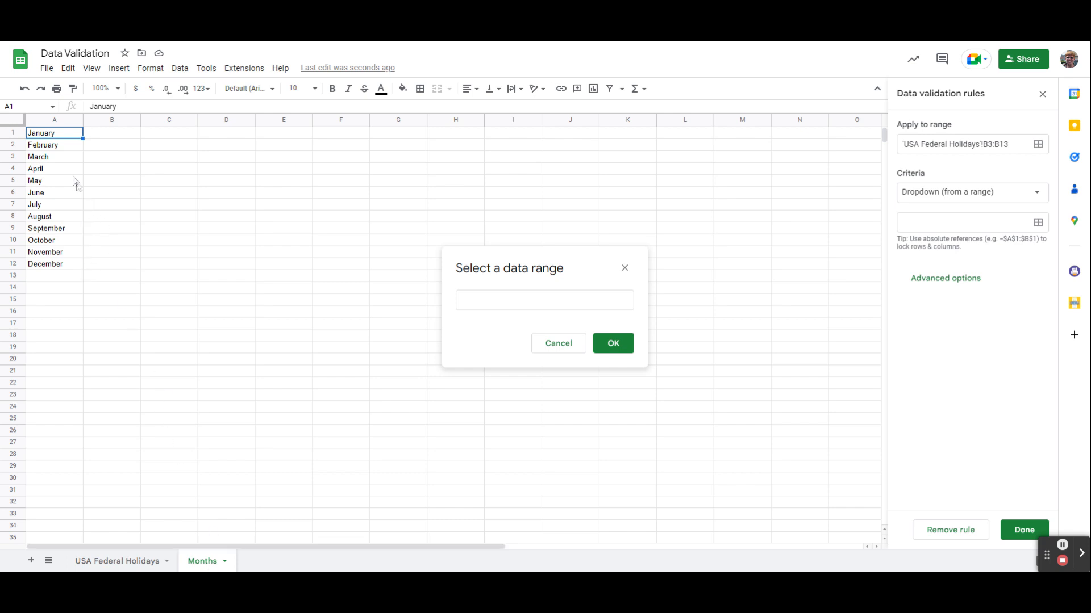
pyautogui.click(68, 137)
pyautogui.moveTo(69, 138); pyautogui.dragTo(64, 268)
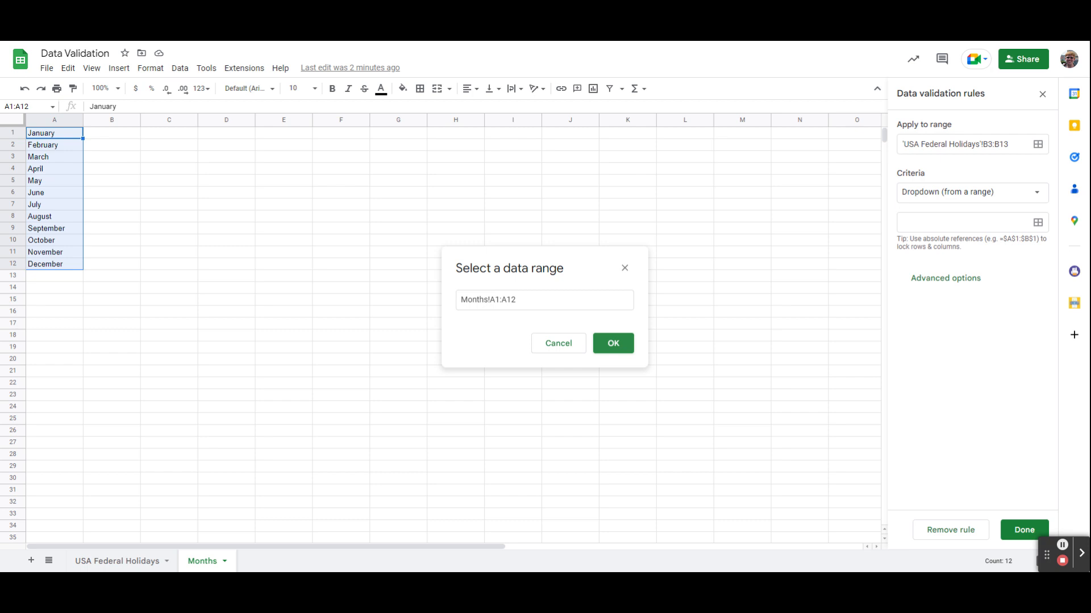
pyautogui.click(611, 340)
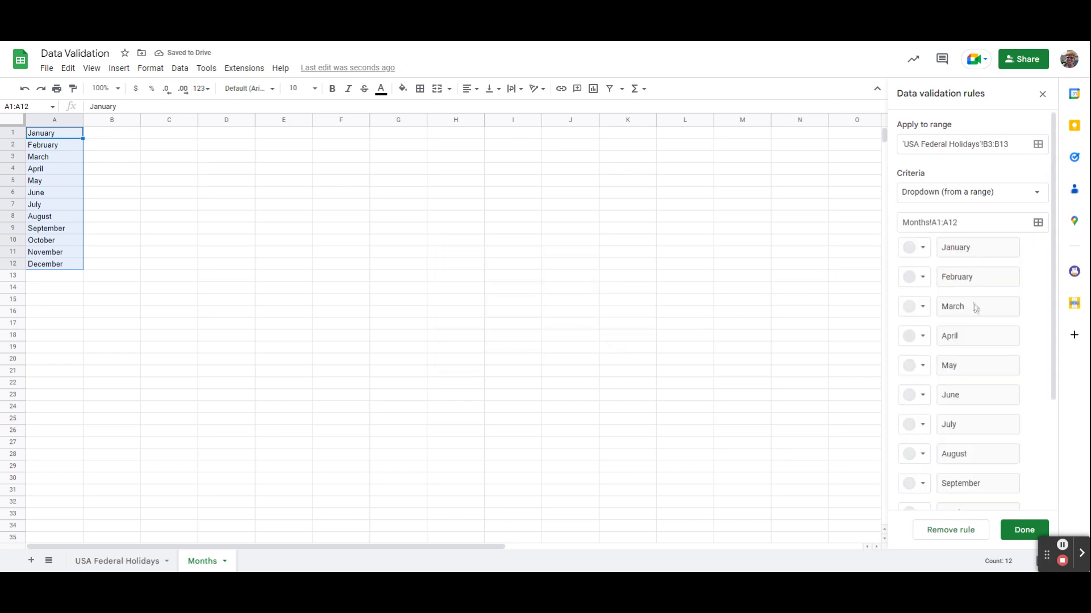
pyautogui.scroll(-1, 983, 338)
pyautogui.scroll(-1, 995, 427)
pyautogui.scroll(1, 988, 439)
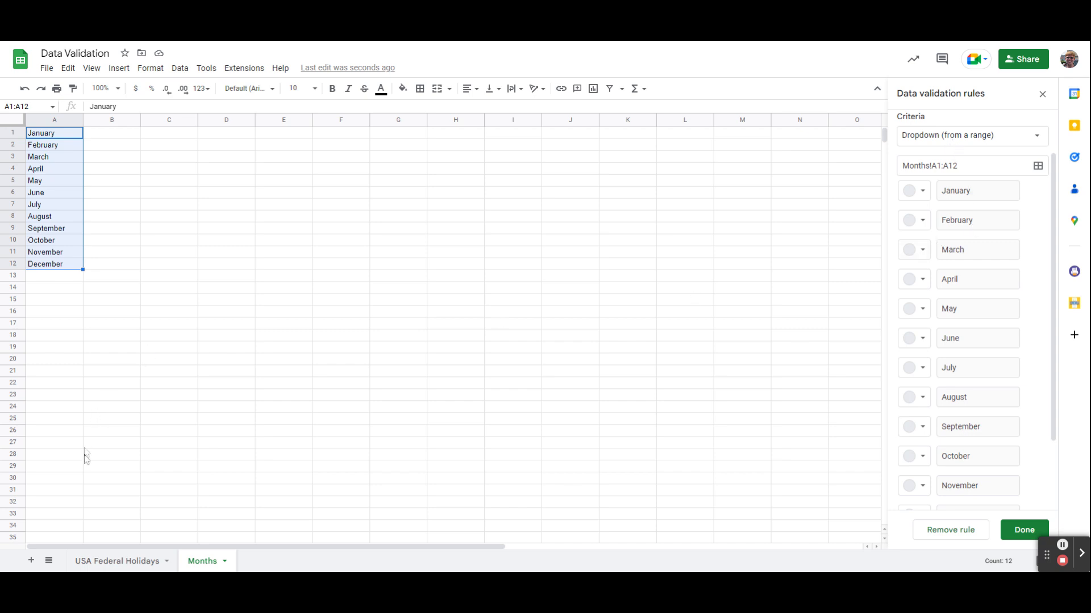
# - Return to the USA Federal Holidays sheet and check the dropdown choices offered in cell B13
pyautogui.click(119, 566)
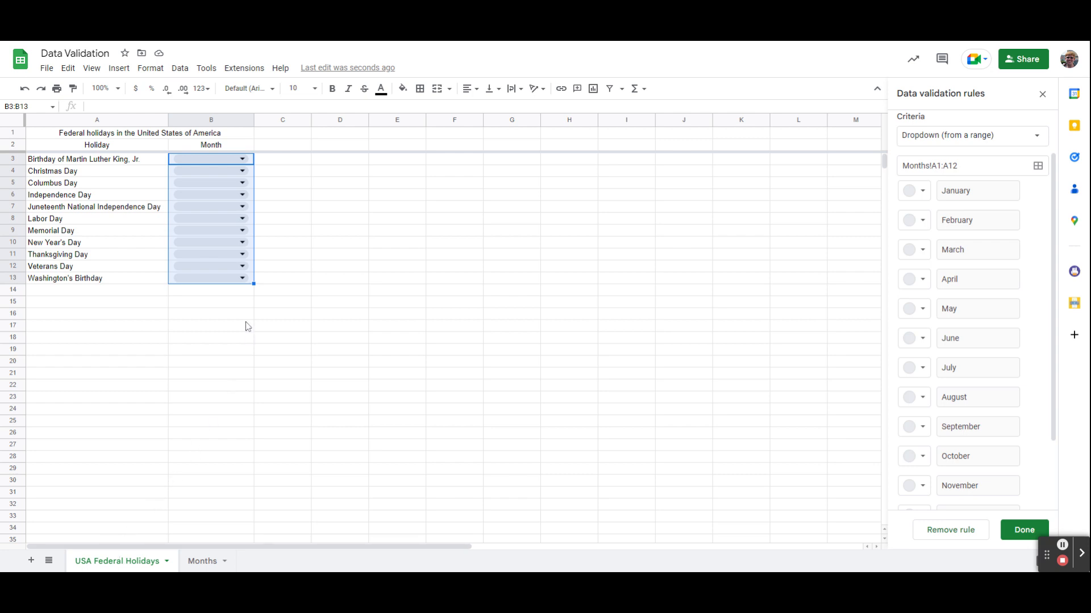
pyautogui.click(243, 279)
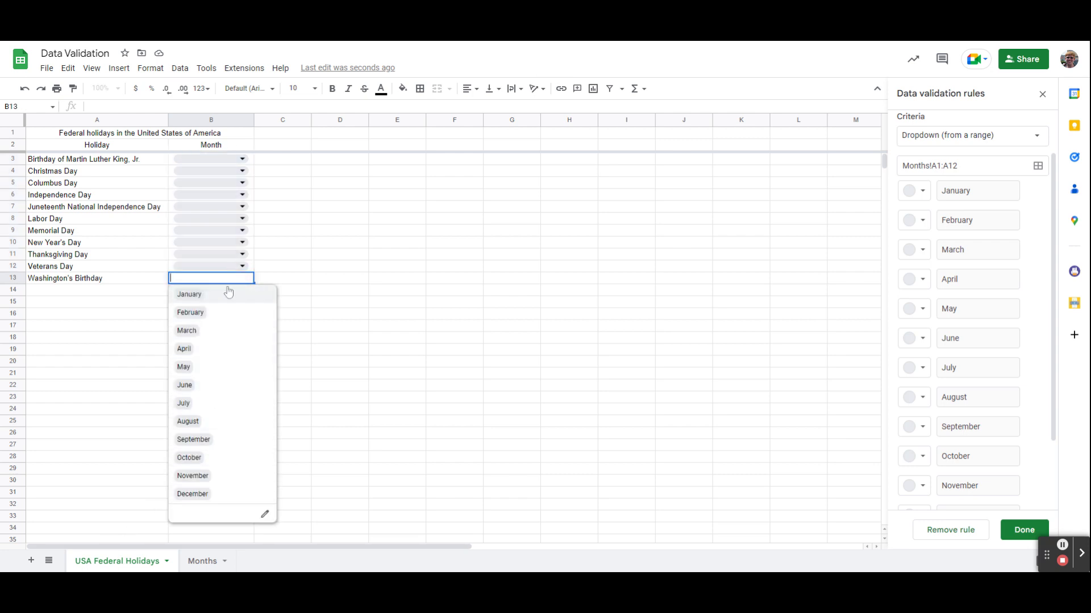
pyautogui.click(267, 271)
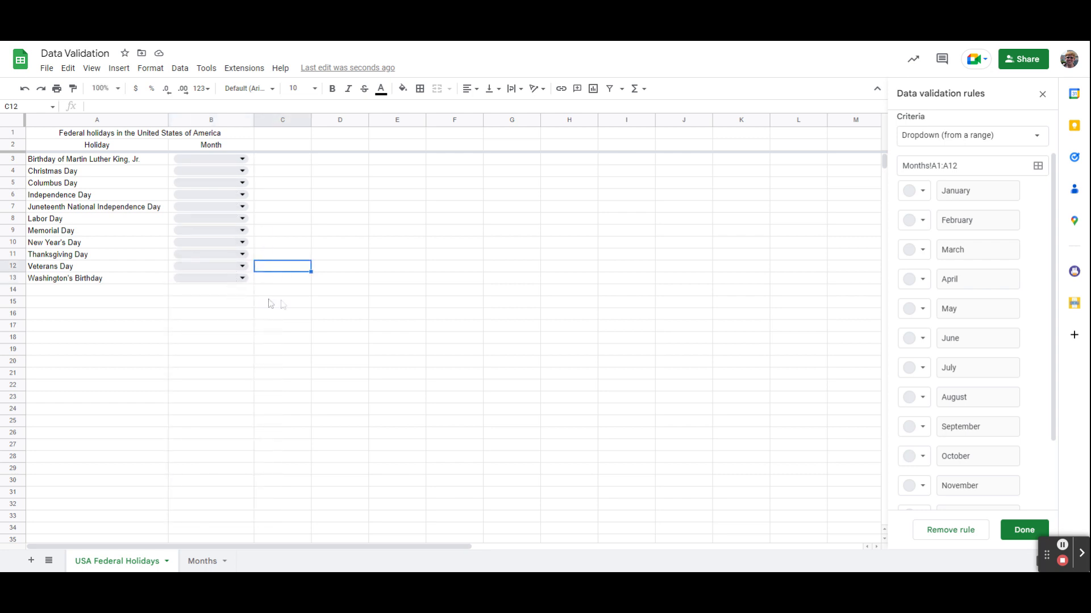
# - Expand the rule's advanced options down to the invalid data and display style settings
pyautogui.scroll(-2, 989, 368)
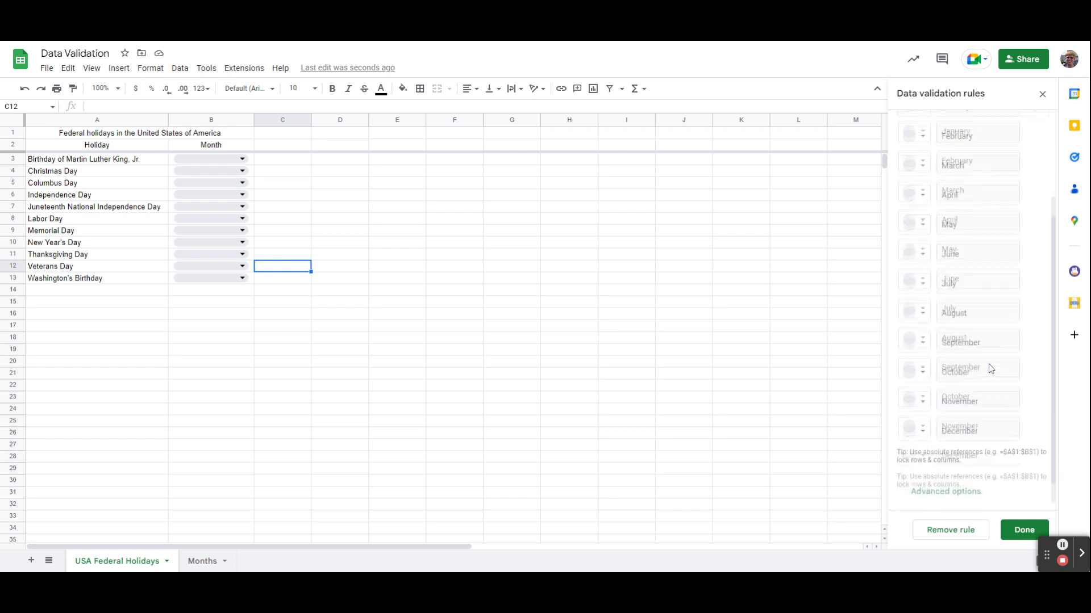
pyautogui.click(967, 488)
pyautogui.scroll(-3, 988, 380)
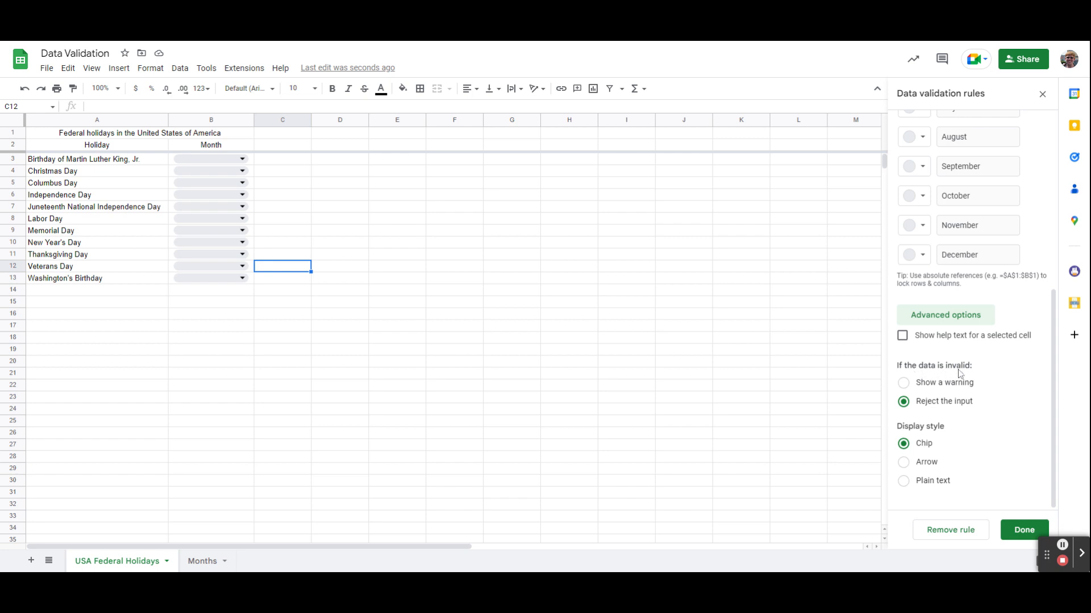
# - Try to enter the invalid text "zoo" in cell B3 and dismiss the resulting message
pyautogui.click(208, 160)
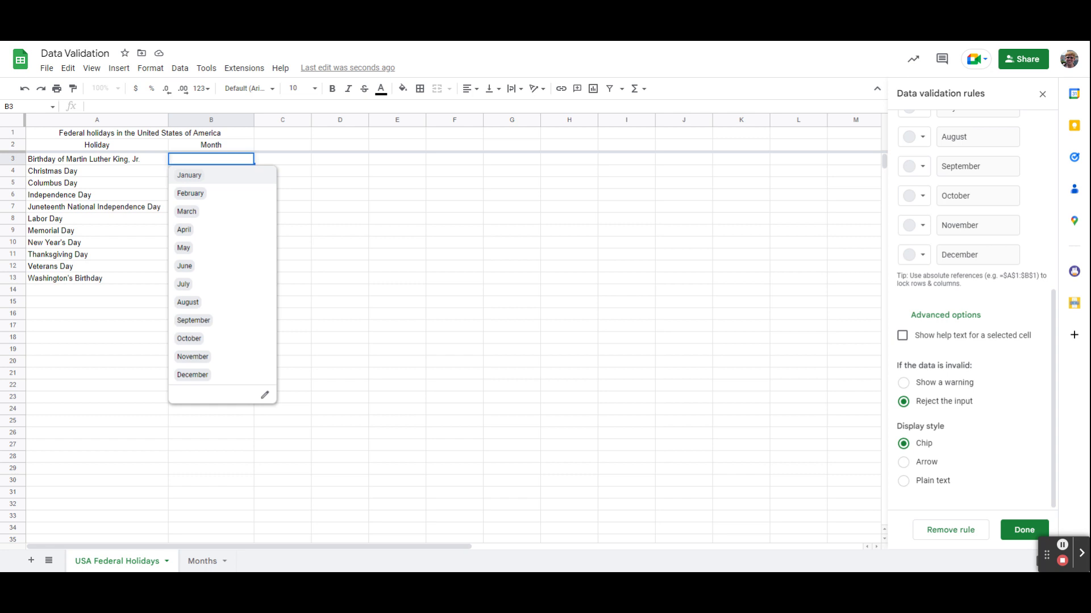
pyautogui.write('zoo')
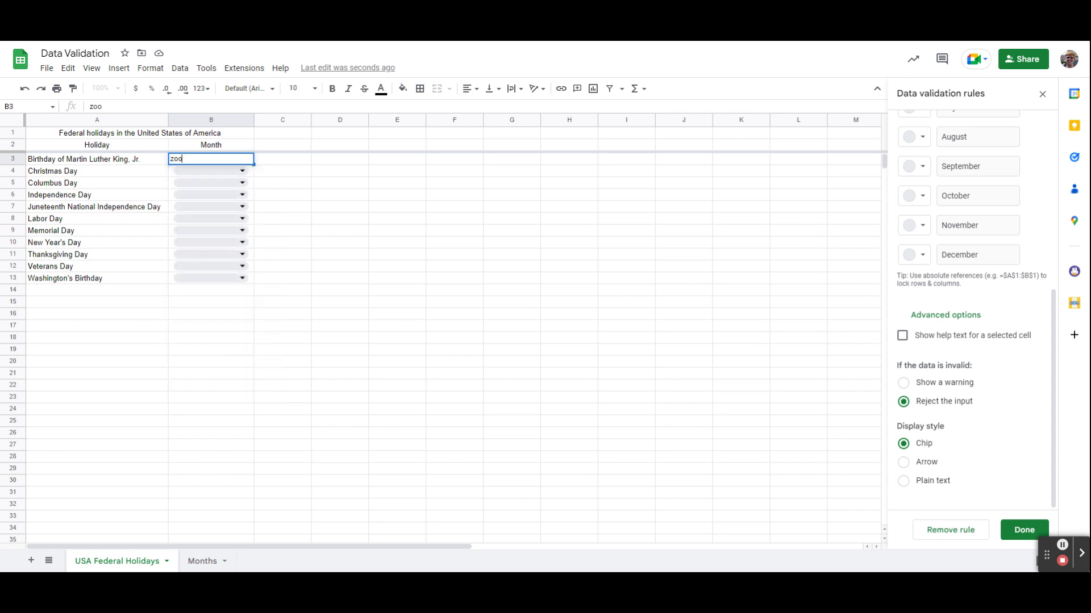
pyautogui.press('Return')
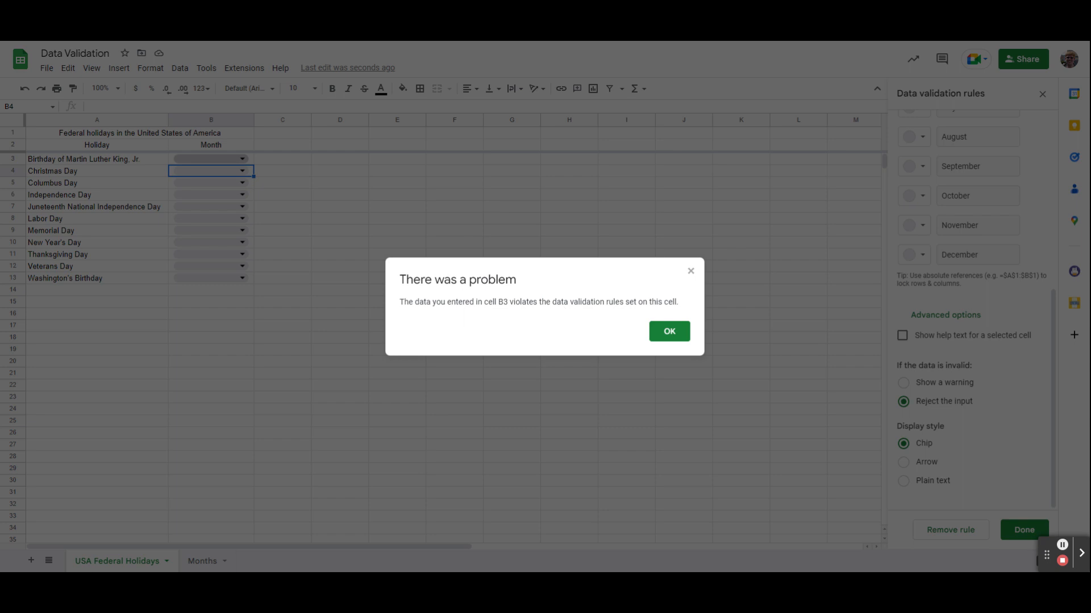
pyautogui.click(669, 332)
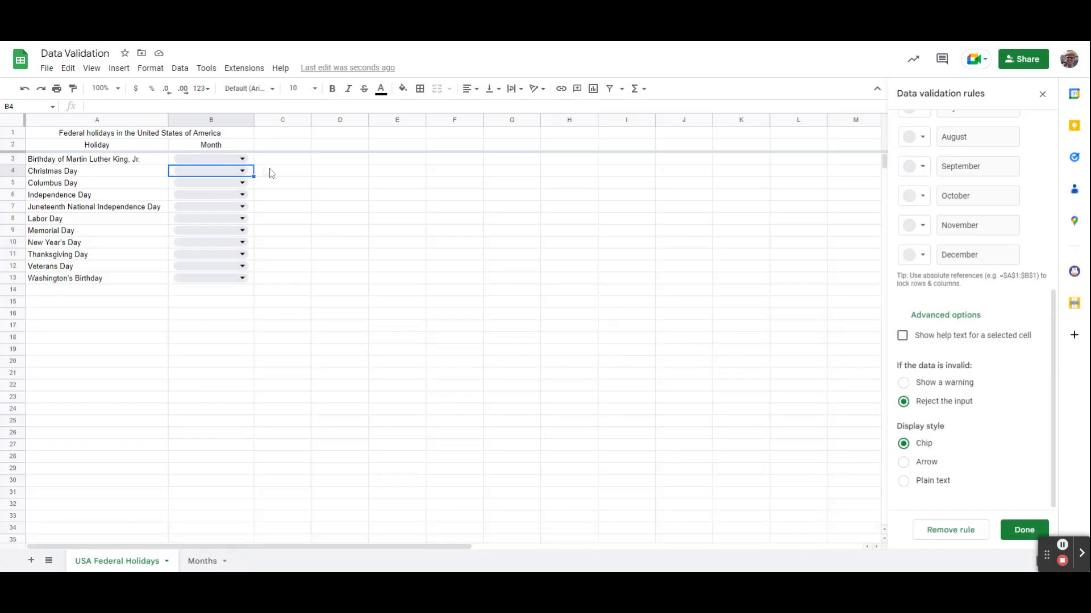
# - Set the rule to show a warning for invalid data, and test it by entering "zoo" in cell B4
pyautogui.click(934, 383)
pyautogui.click(220, 170)
pyautogui.write('zoo')
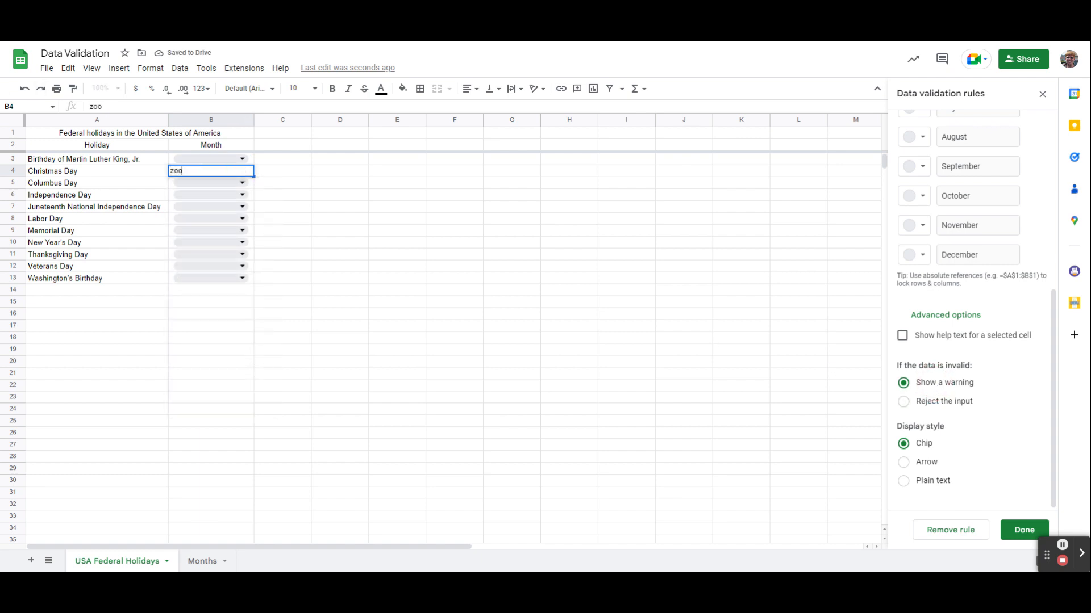
pyautogui.press('Return')
pyautogui.moveTo(205, 171)
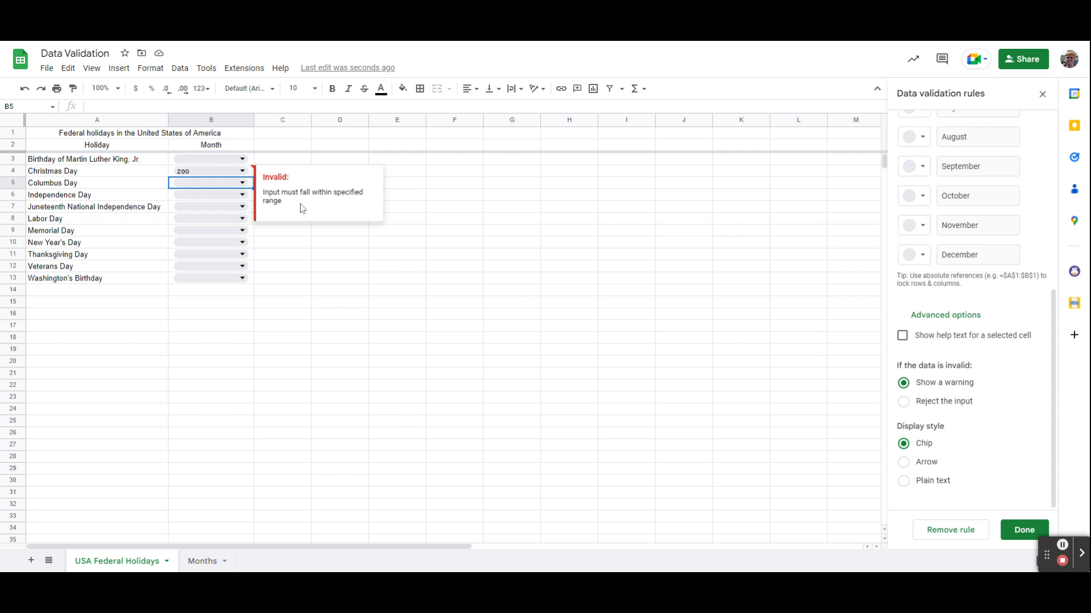
# - Replace the invalid entry for Christmas Day in B4 with December from the dropdown list
pyautogui.click(242, 171)
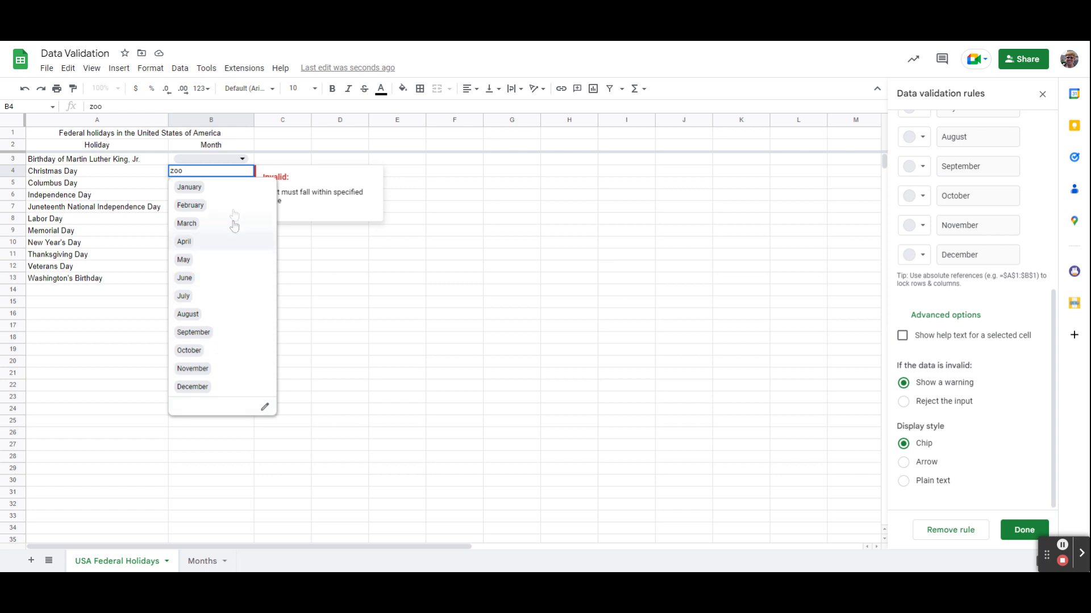
pyautogui.click(468, 199)
pyautogui.click(242, 171)
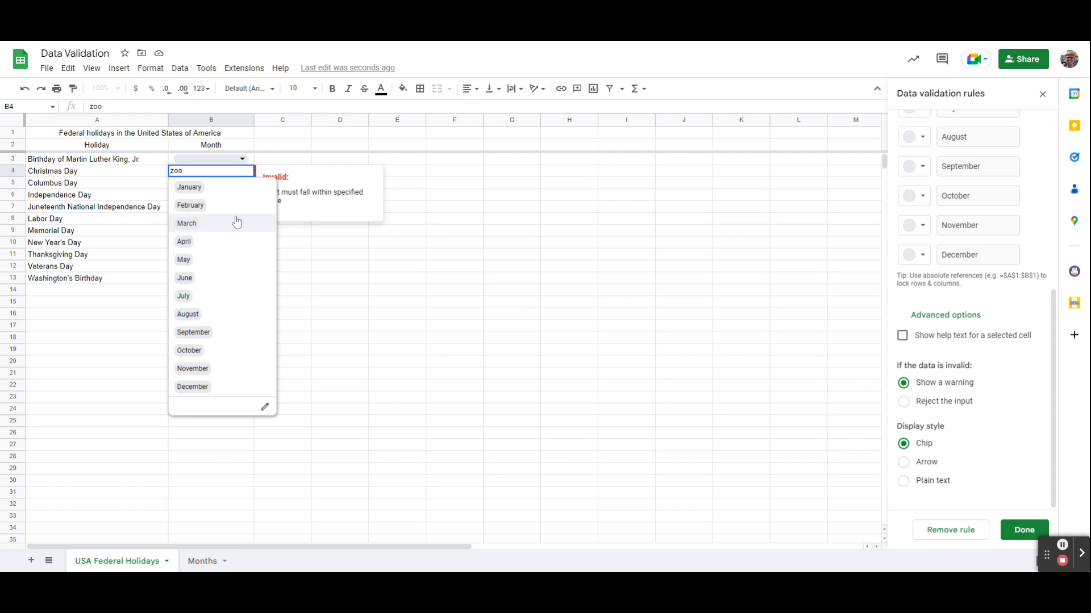
pyautogui.click(234, 386)
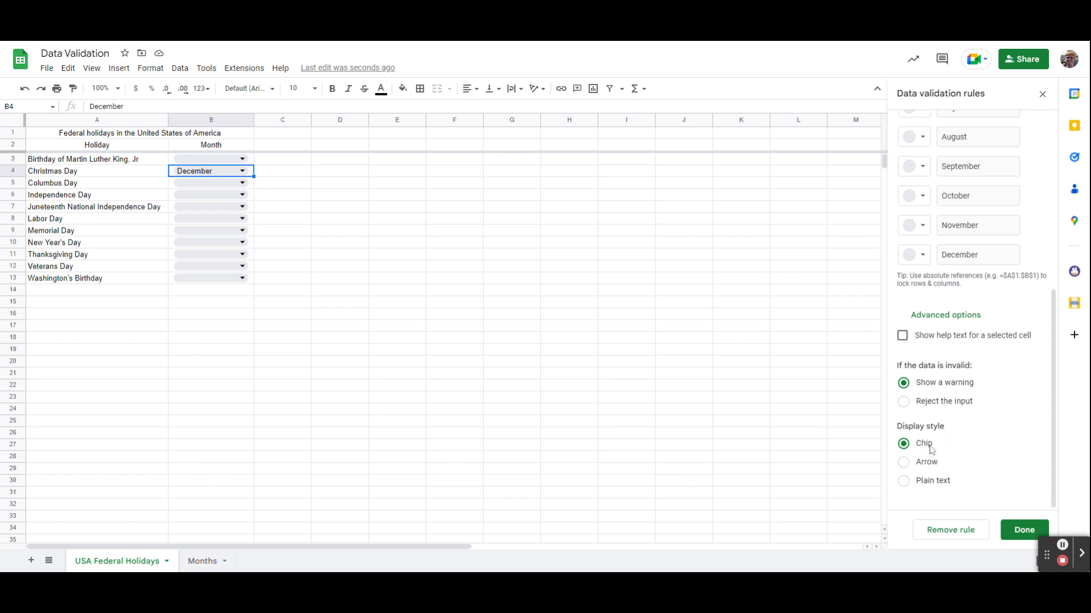
# - Change the dropdown's display style to Arrow and check the month list in cell B6
pyautogui.click(926, 463)
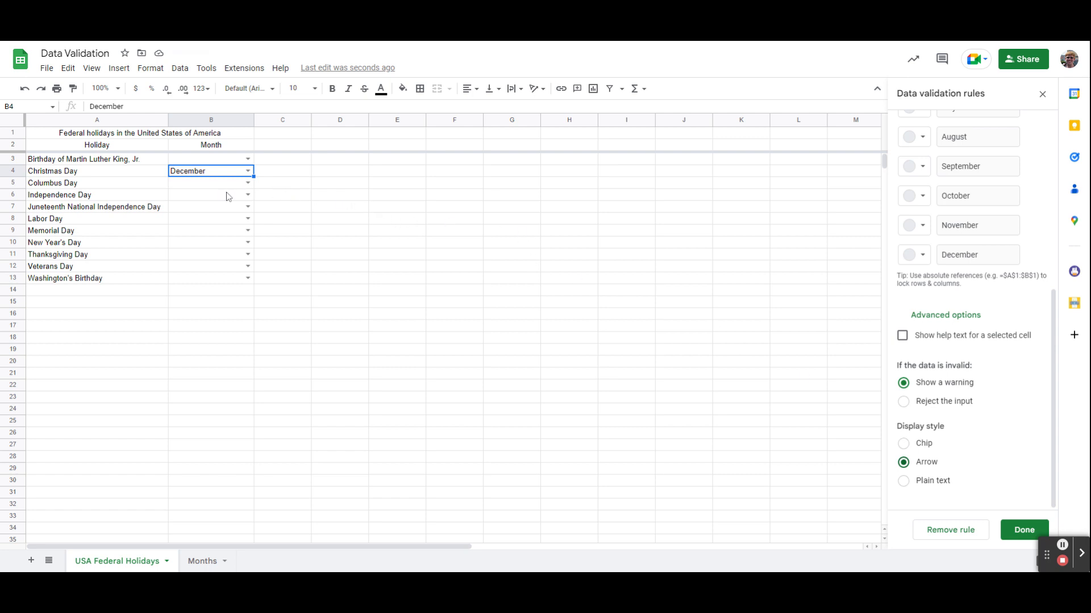
pyautogui.click(247, 195)
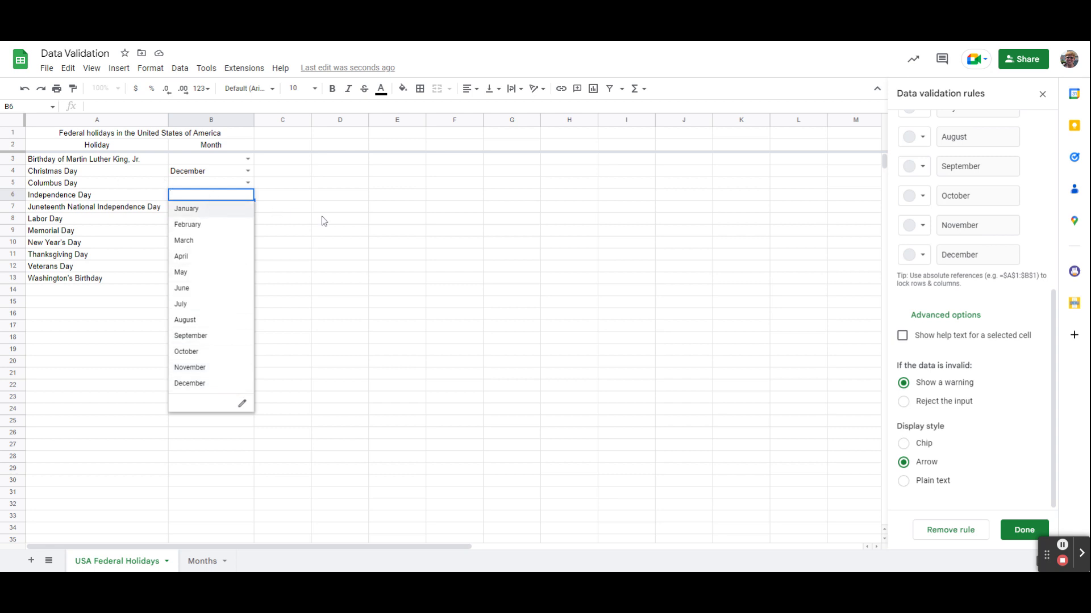
pyautogui.click(286, 207)
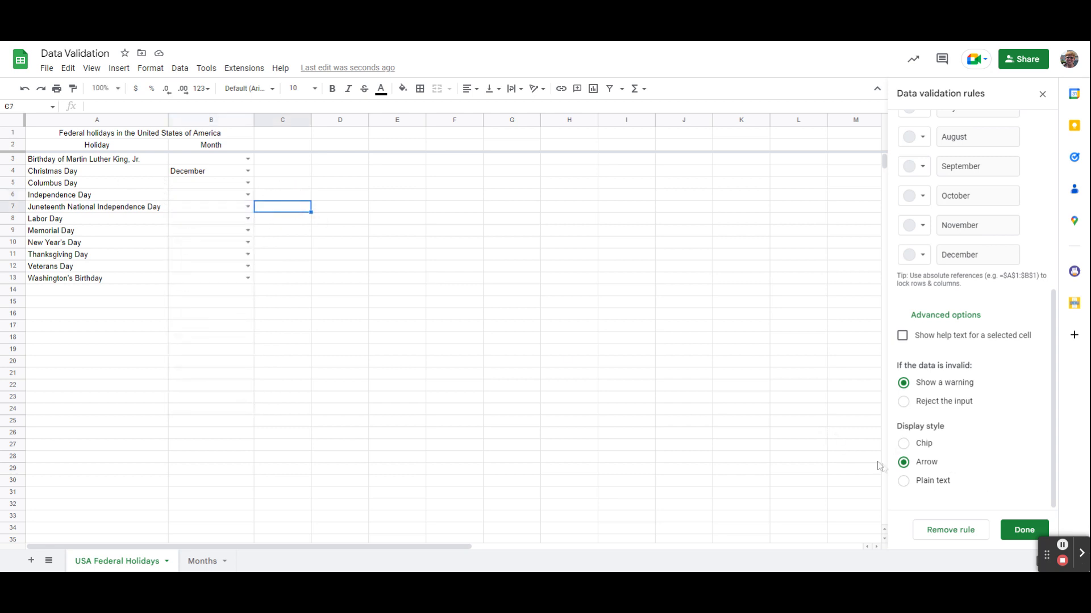
# - Change the display style to Plain text and check how Month cells B3, B4 and B6 respond
pyautogui.click(934, 482)
pyautogui.click(252, 162)
pyautogui.click(248, 171)
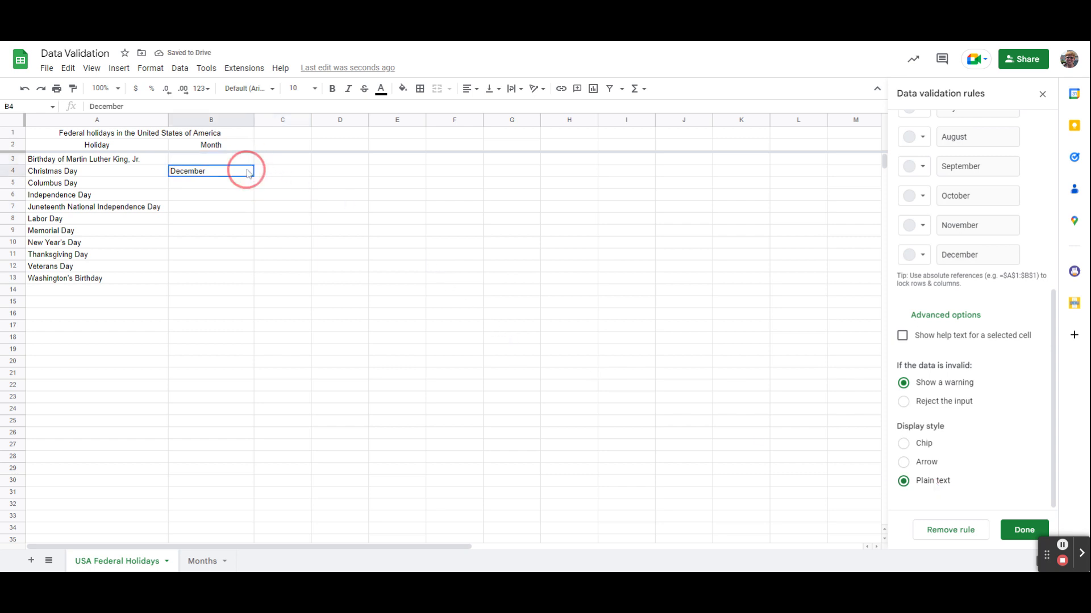
pyautogui.click(247, 196)
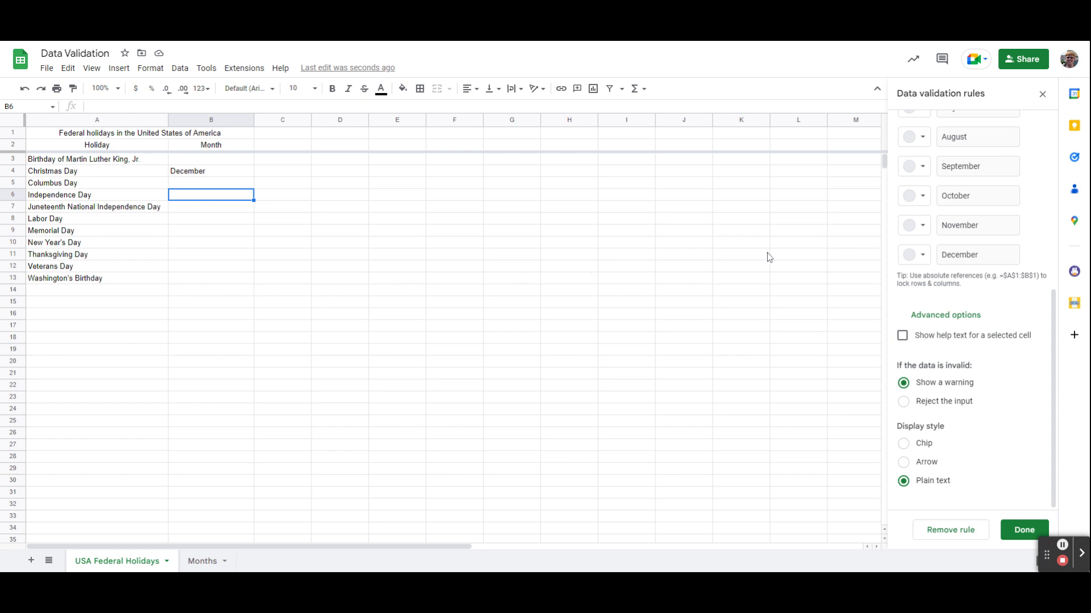
# - Set the display style to Arrow again and open the month list in cell B3
pyautogui.click(926, 462)
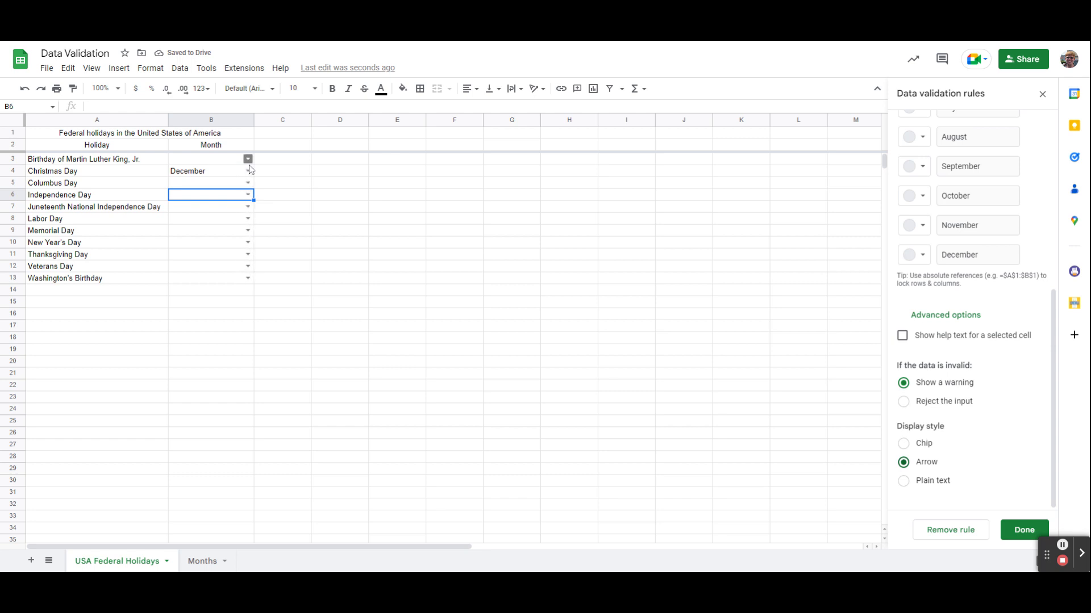
pyautogui.click(248, 164)
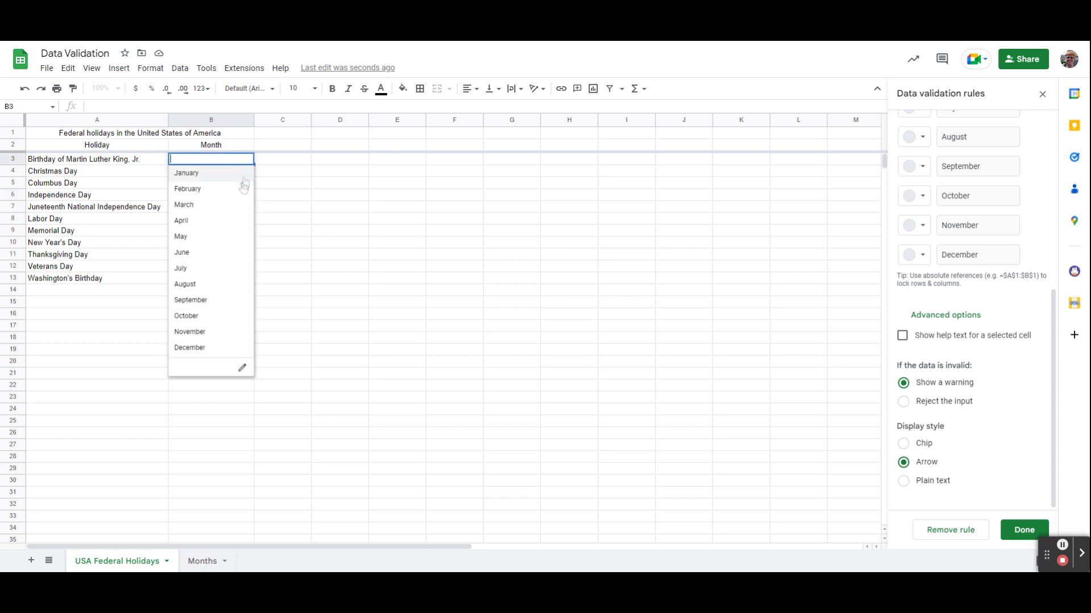